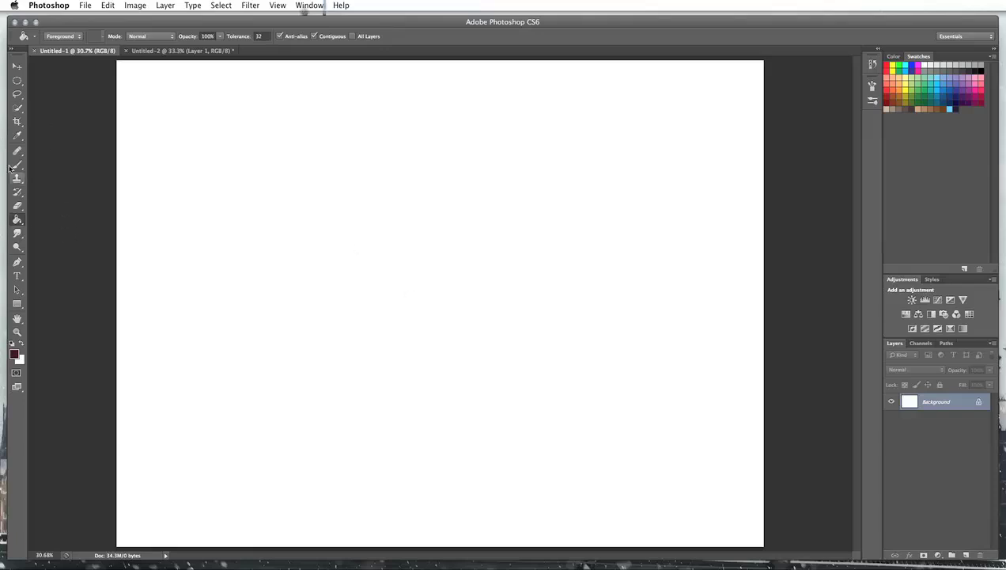
- Swap the Paint Bucket for the Gradient Tool from its flyout
click(18, 219)
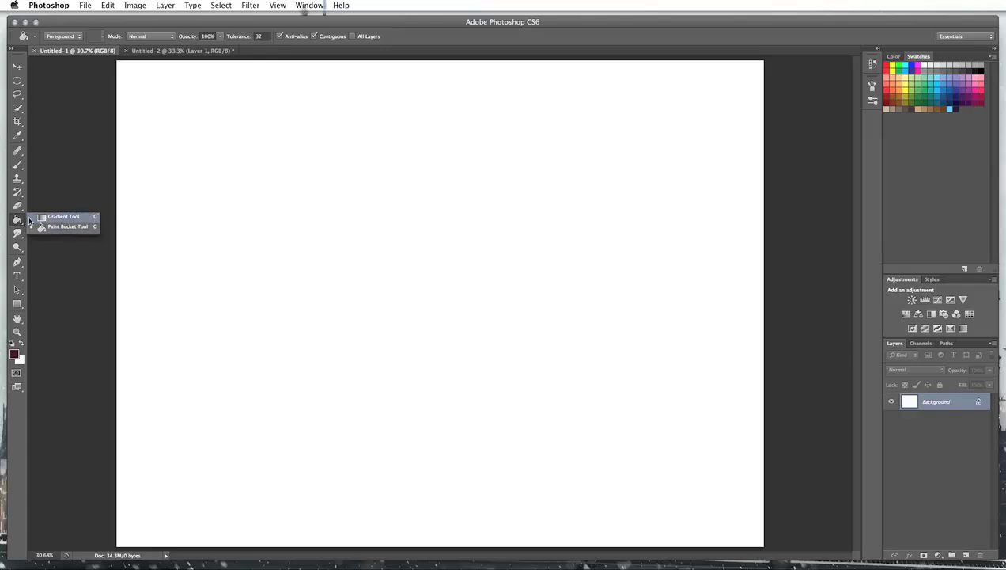
click(80, 217)
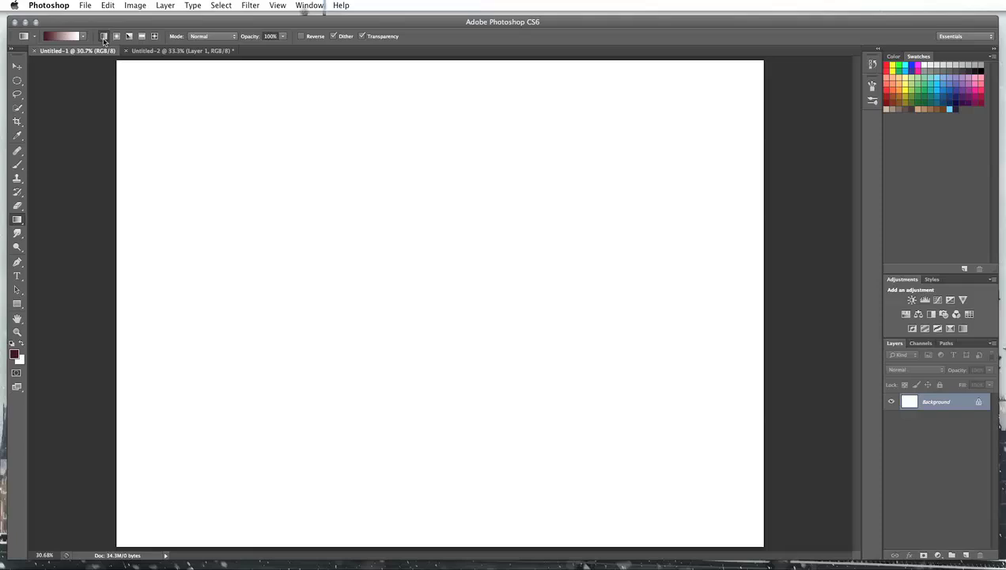
- Try linear gradient directions, ending with dark maroon on the left fading to white on the right
drag(98, 183, 675, 180)
drag(88, 182, 704, 182)
drag(777, 86, 213, 430)
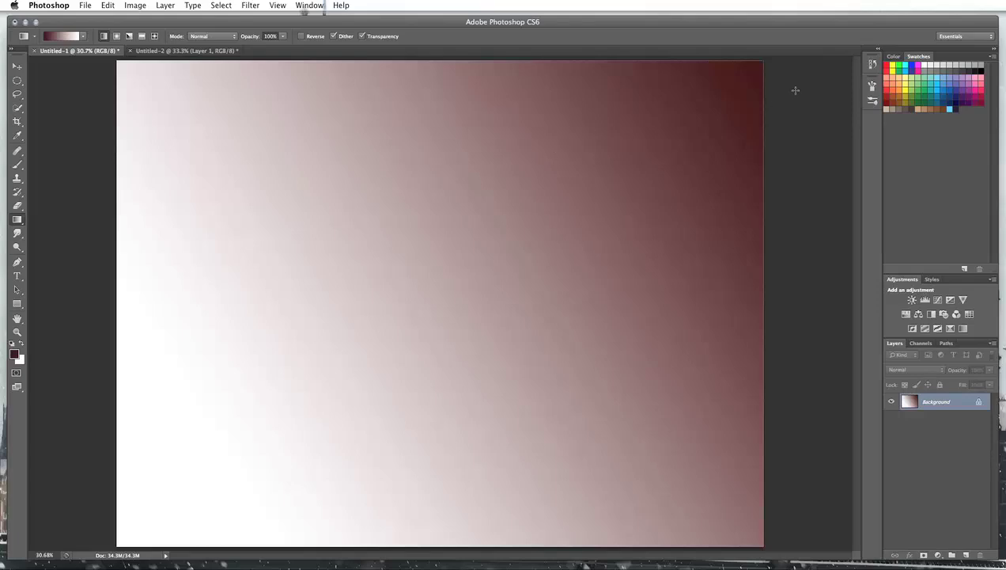
drag(775, 58, 110, 510)
drag(486, 179, 306, 341)
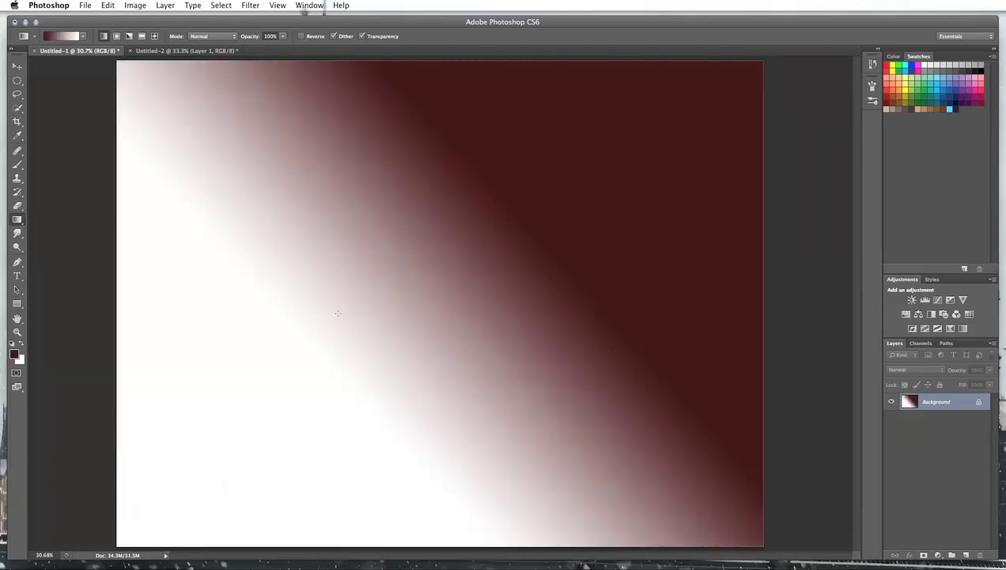
drag(609, 175, 208, 430)
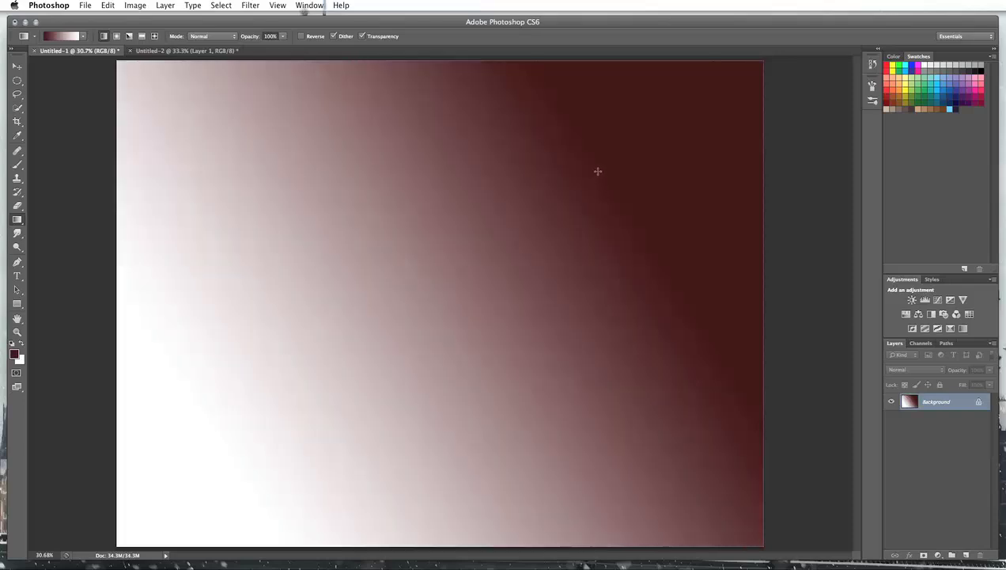
drag(651, 105, 190, 427)
drag(638, 293, 157, 309)
drag(572, 419, 225, 156)
drag(625, 252, 236, 346)
drag(560, 356, 475, 309)
drag(228, 196, 518, 317)
drag(301, 226, 518, 210)
- Draw radial gradients, finishing with dark maroon at the upper right fading to white lower left
click(117, 35)
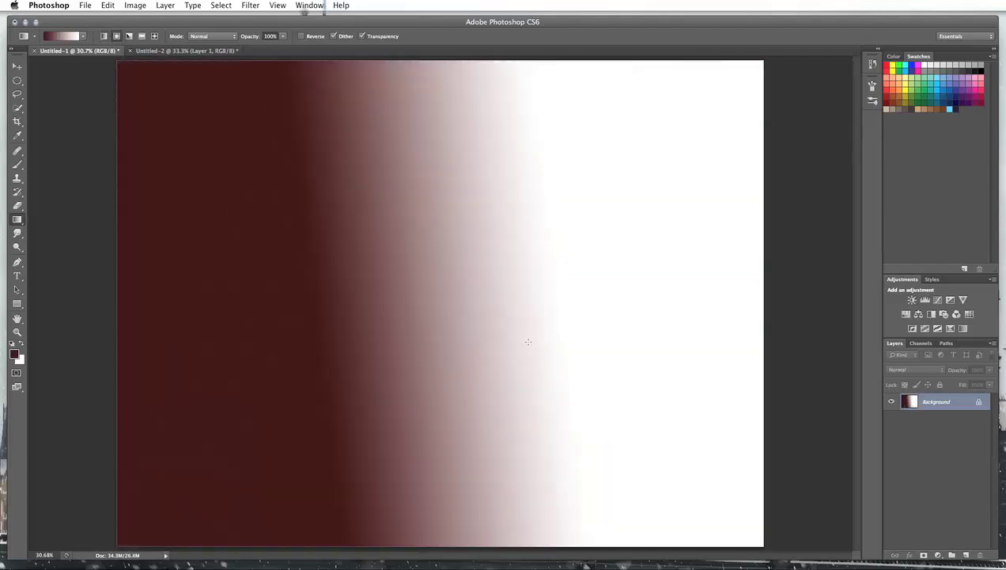
drag(455, 280, 181, 104)
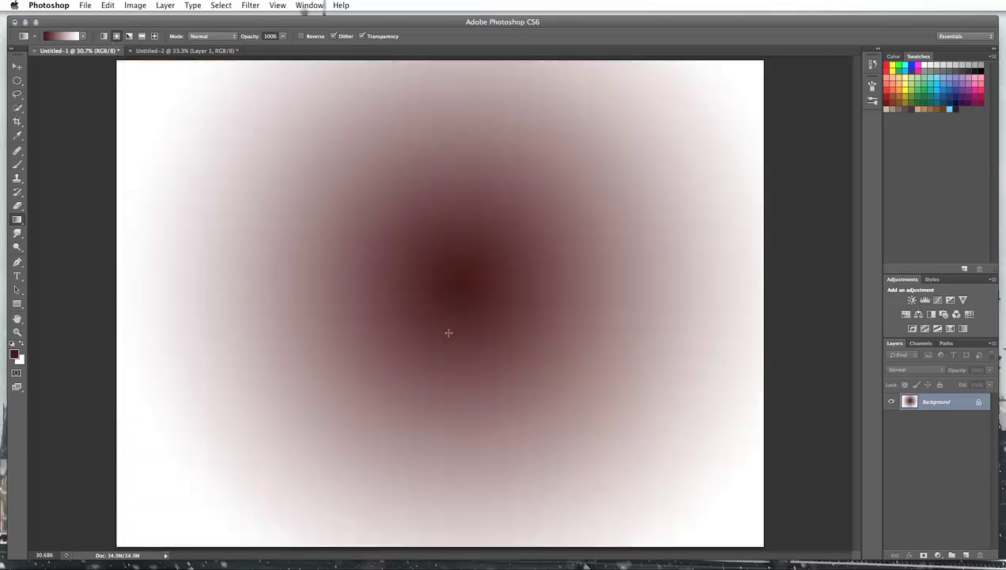
drag(448, 332, 126, 81)
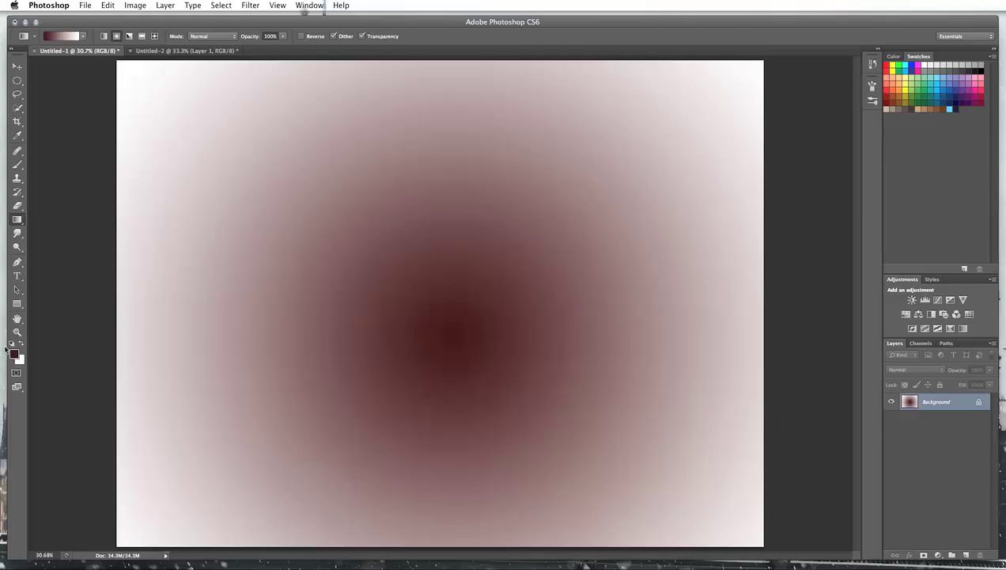
drag(462, 231, 139, 179)
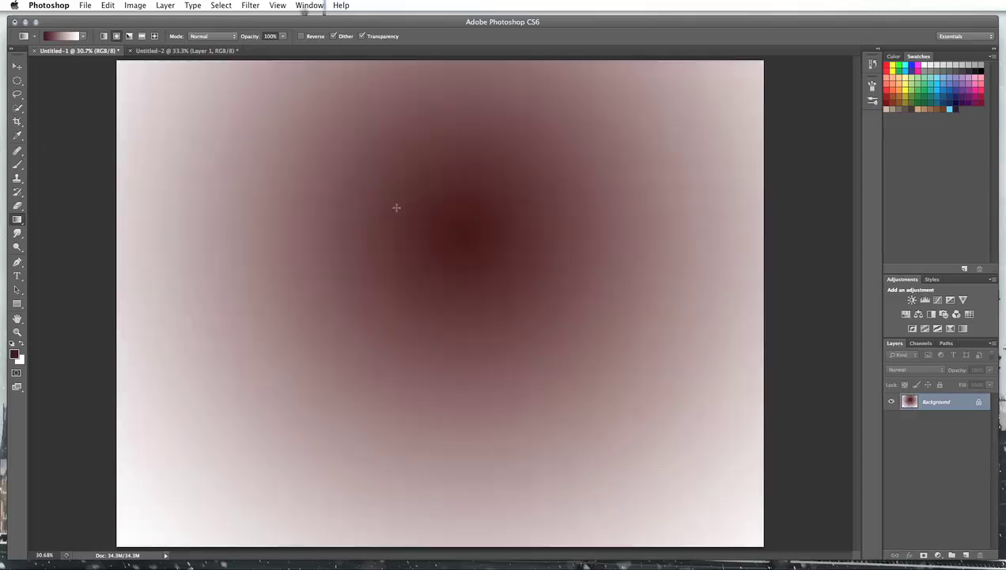
drag(701, 119, 45, 541)
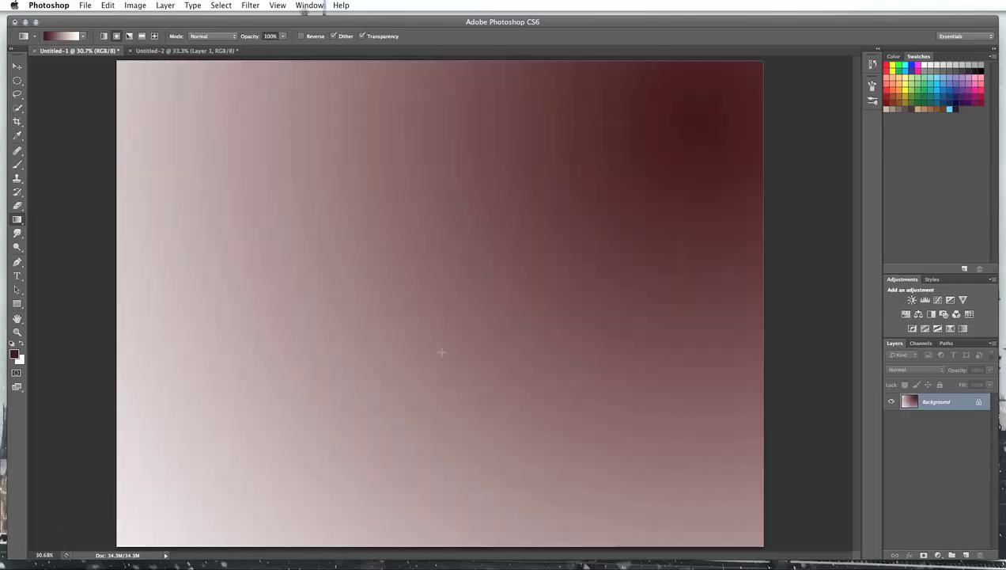
drag(775, 89, 670, 163)
drag(816, 223, 179, 319)
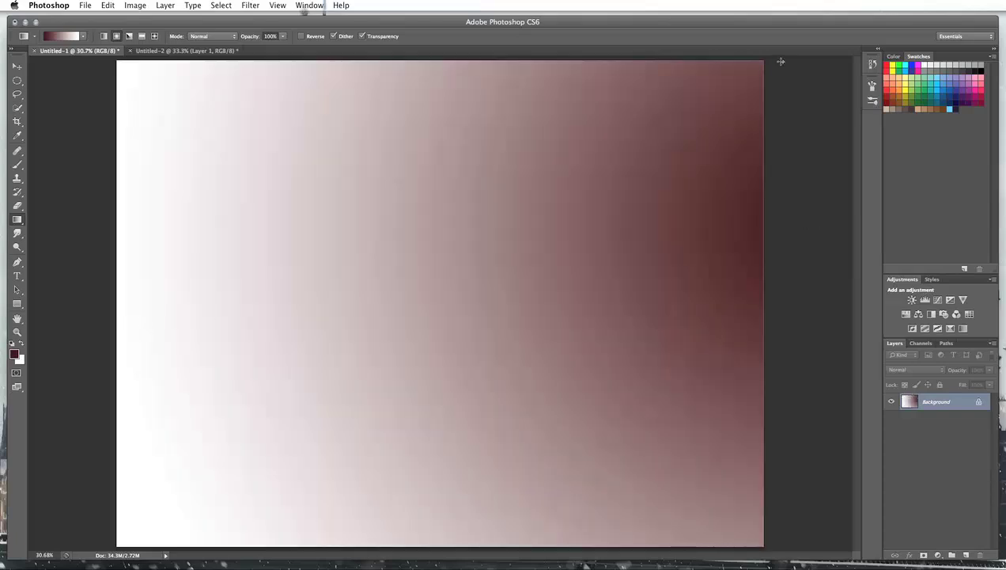
drag(777, 61, 133, 460)
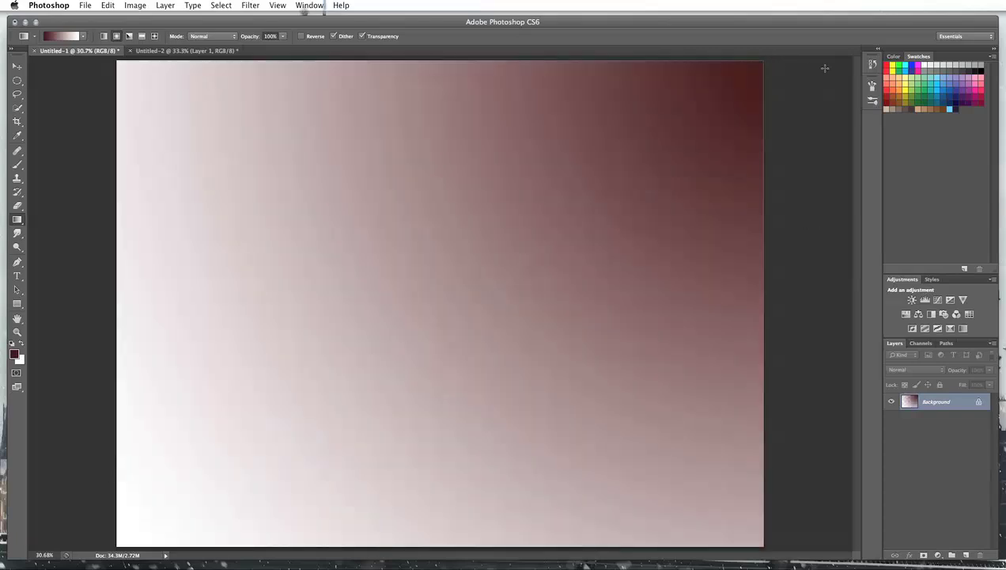
- Try angle gradients with different centres, leaving a dark maroon wedge at upper left
click(129, 37)
drag(609, 140, 316, 384)
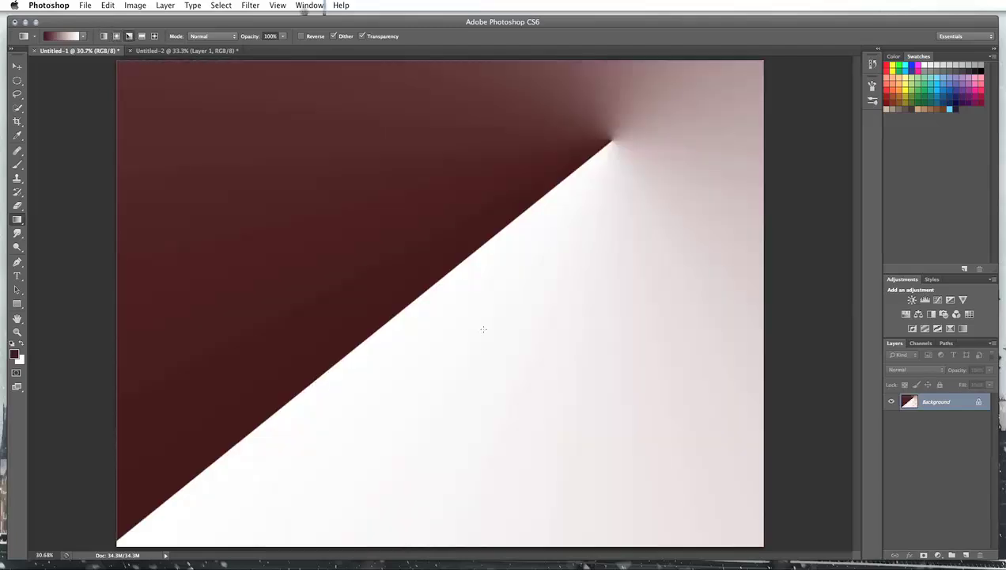
drag(530, 326, 206, 212)
drag(497, 352, 466, 260)
drag(362, 159, 409, 140)
drag(325, 139, 382, 228)
drag(283, 114, 286, 153)
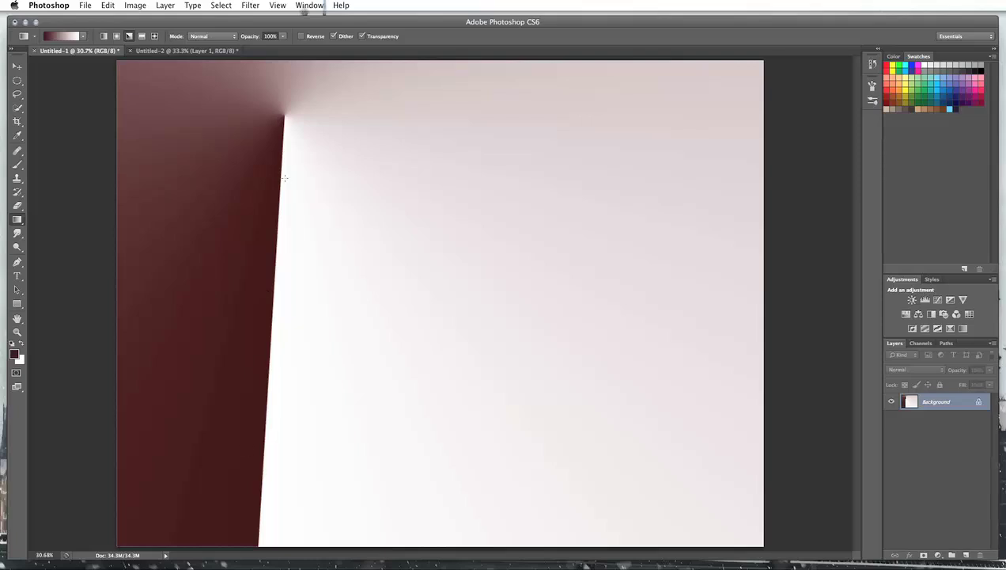
drag(513, 149, 321, 211)
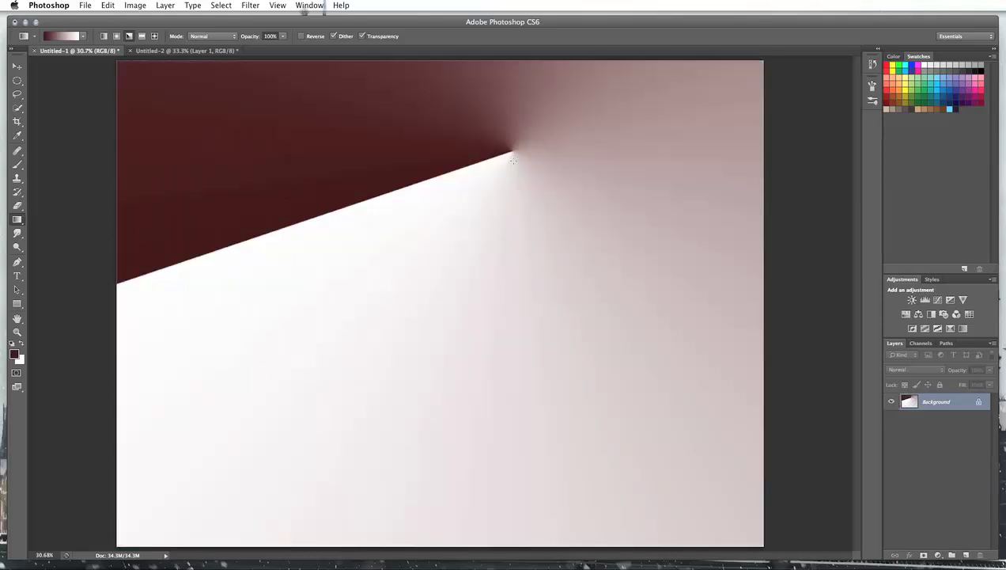
- Draw a reflected gradient band, widening it to the canvas top and tilting it diagonally
click(142, 36)
drag(365, 265, 365, 165)
drag(405, 299, 408, 70)
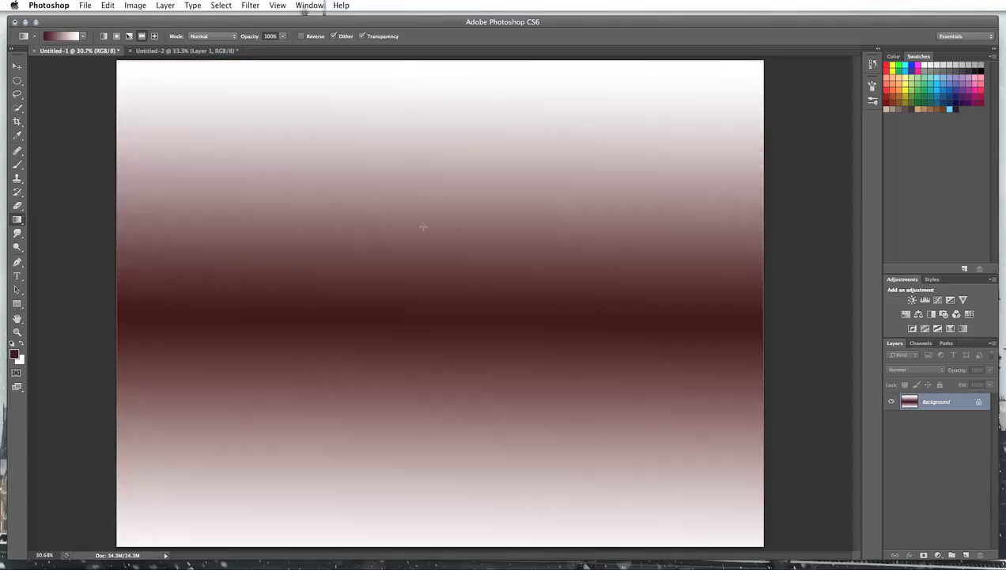
drag(444, 281, 444, 21)
drag(514, 248, 516, 61)
drag(424, 257, 680, 55)
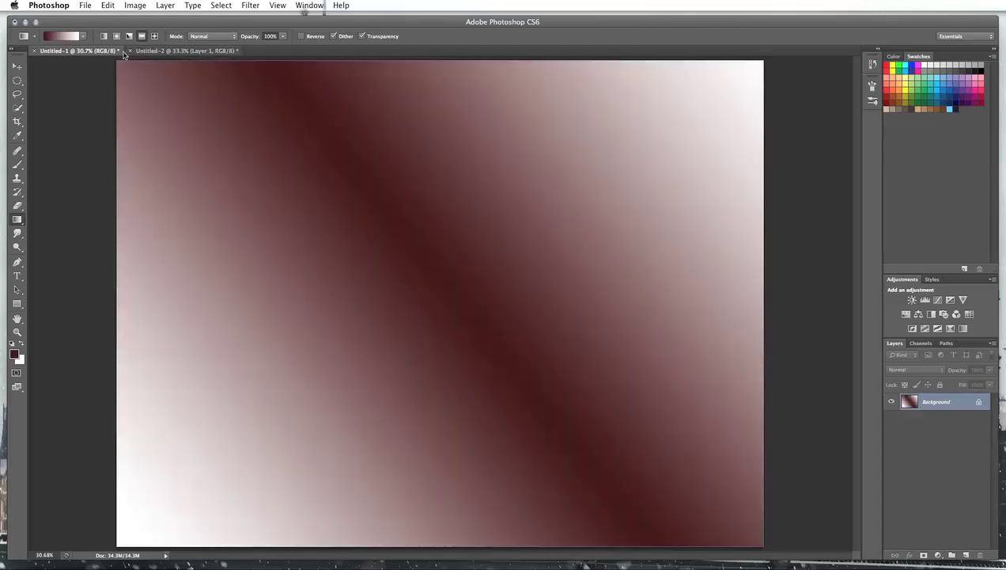
- Try diamond gradients, ending with a large dark diamond in the upper-left corner
drag(416, 293, 79, 52)
mouse_move(439, 275)
mouse_down()
mouse_move(190, 290)
mouse_move(134, 315)
mouse_up()
drag(440, 236, 29, 391)
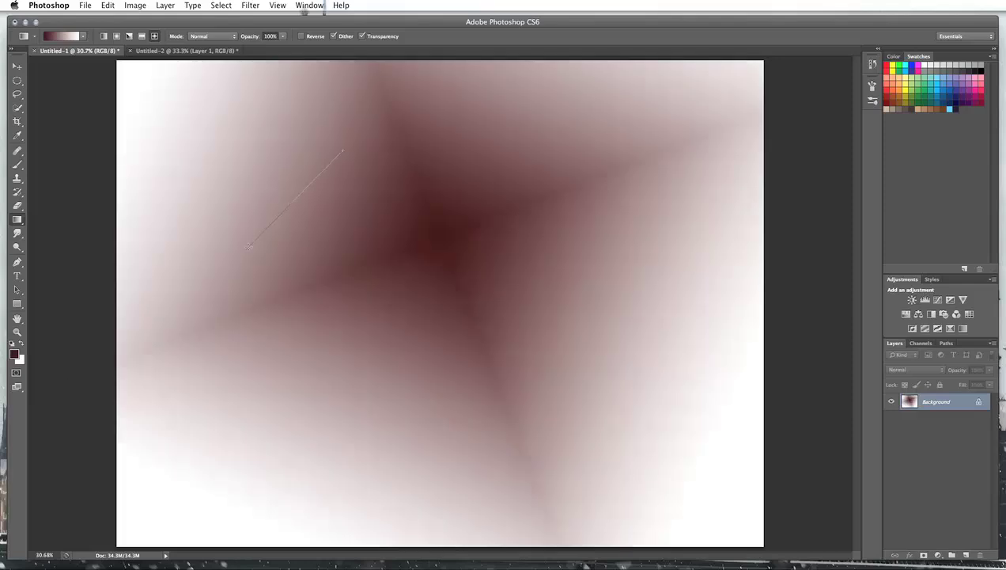
drag(235, 257, 68, 423)
drag(398, 175, 667, 544)
drag(390, 289, 797, 130)
drag(490, 273, 710, 125)
drag(535, 205, 373, 113)
drag(529, 146, 341, 286)
drag(394, 137, 328, 152)
drag(224, 88, 196, 368)
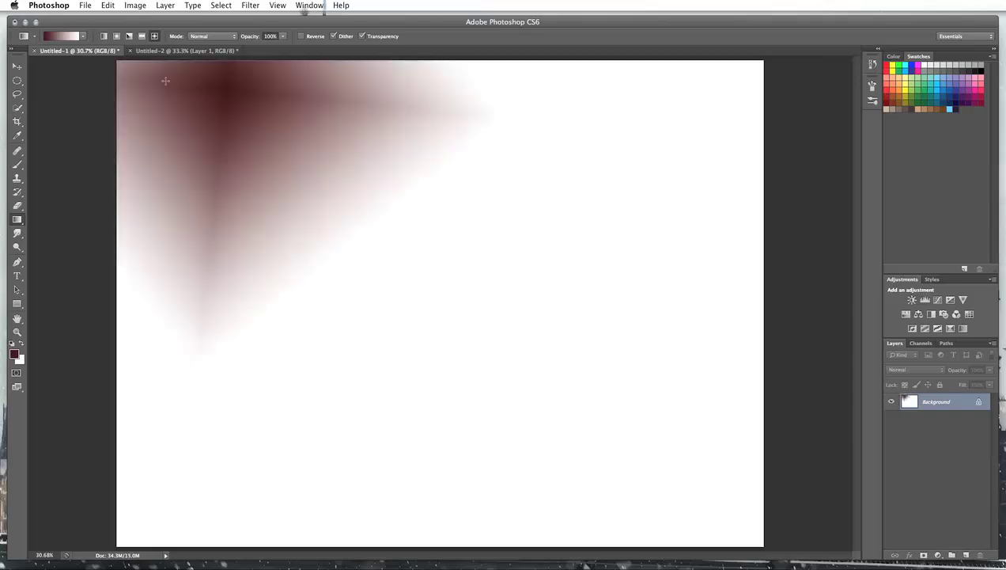
- Keep the gradient mode at Normal, return to Linear Gradient, and bring up the Untitled-2 document
click(222, 40)
click(223, 38)
click(102, 37)
click(172, 51)
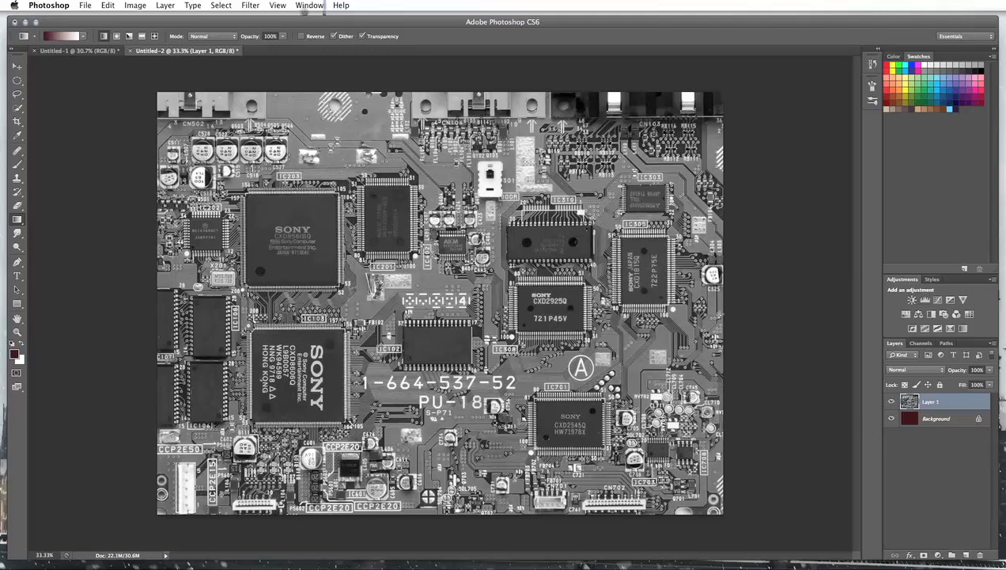
- Check the maroon Background under Layer 1, then set Layer 1's blend mode to Multiply
click(892, 401)
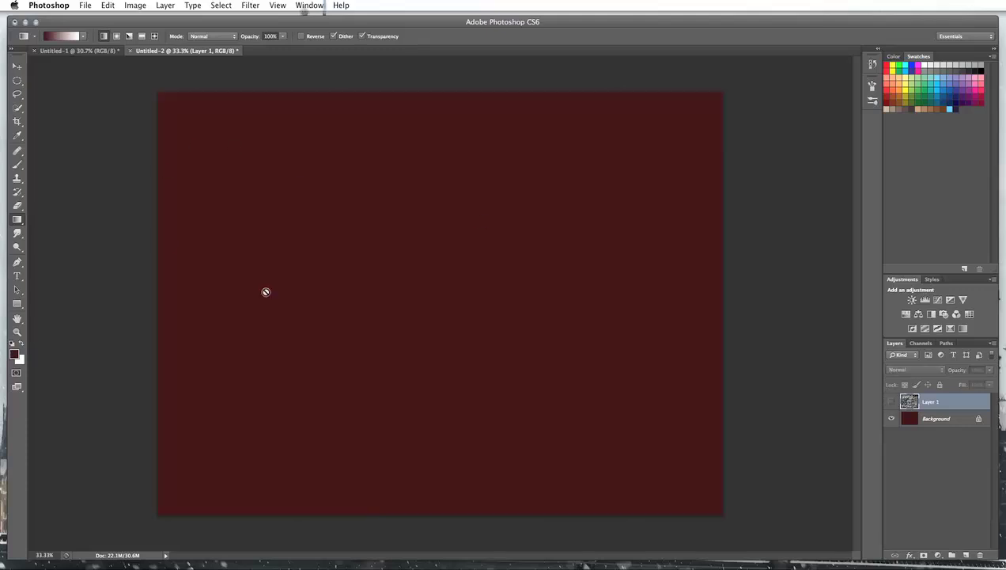
click(891, 402)
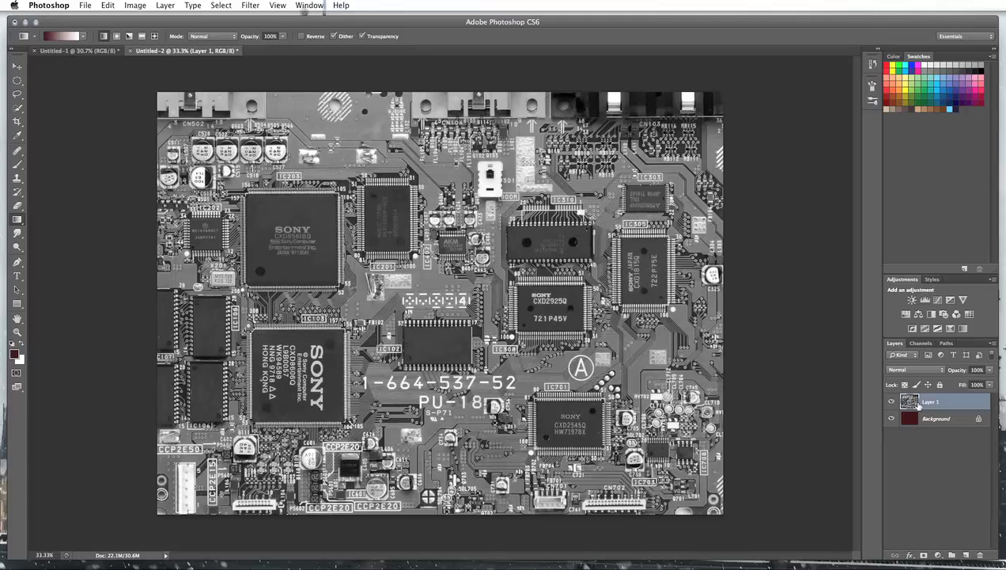
click(910, 370)
click(913, 397)
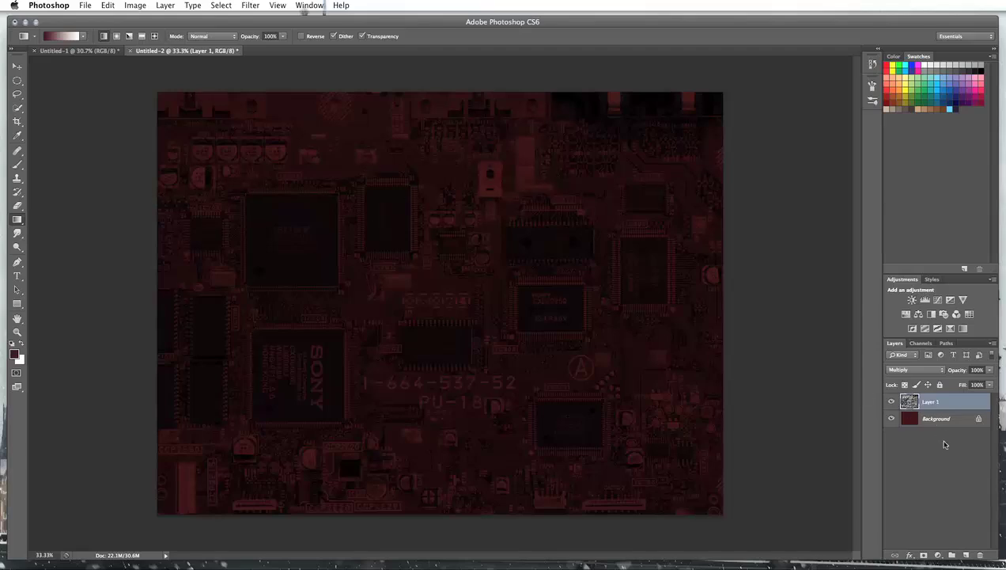
- Add a white layer mask to Layer 1 and set colours to black foreground over white
click(924, 551)
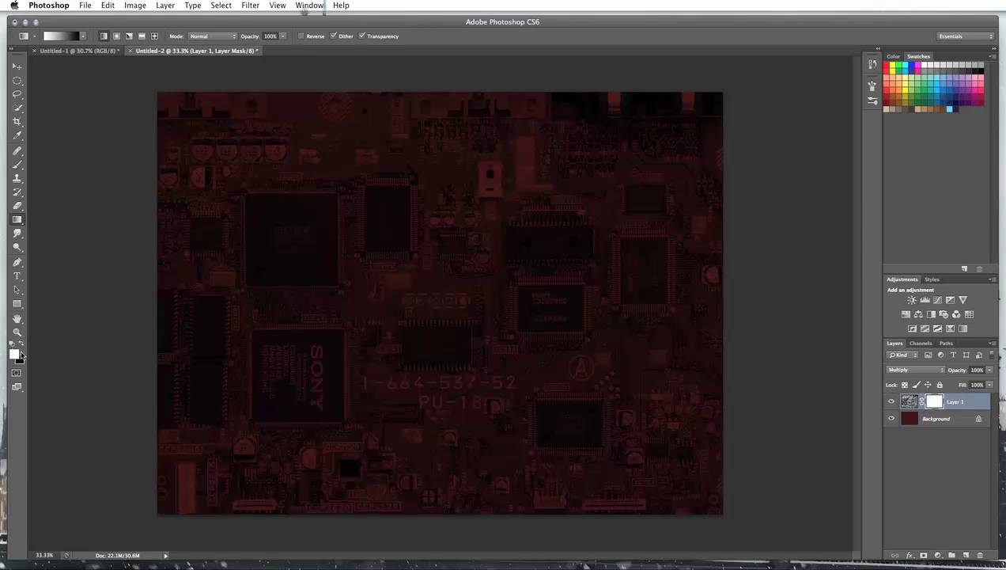
click(21, 345)
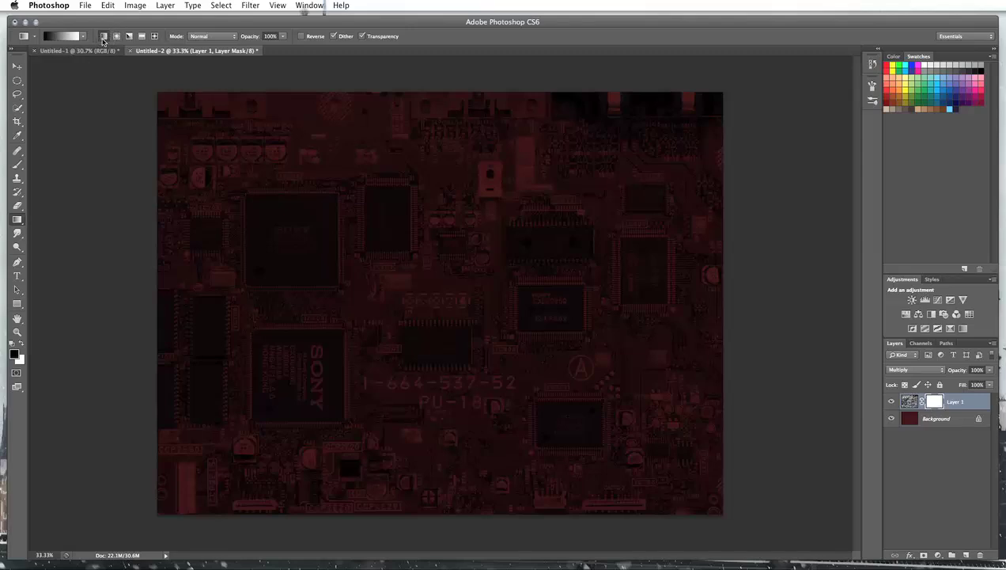
- Drag linear gradients down from the top edge on Layer 1's mask so the circuit fades to maroon
drag(445, 69, 394, 298)
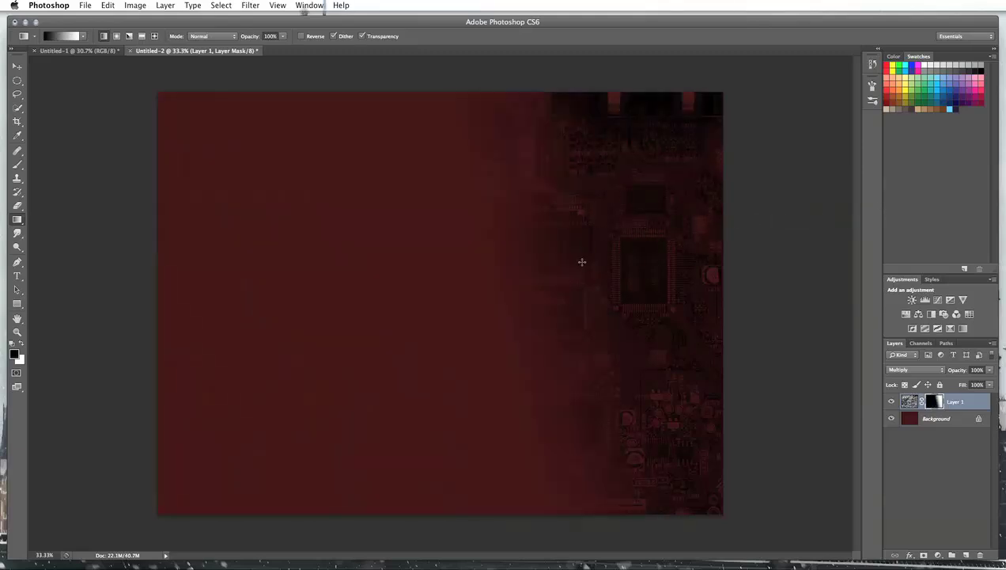
drag(407, 328, 514, 327)
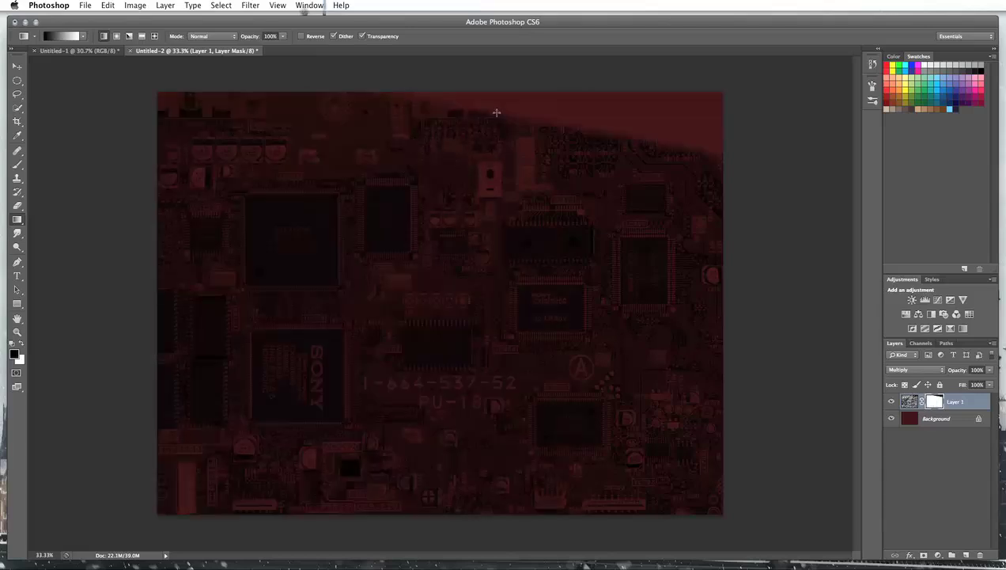
drag(484, 68, 481, 136)
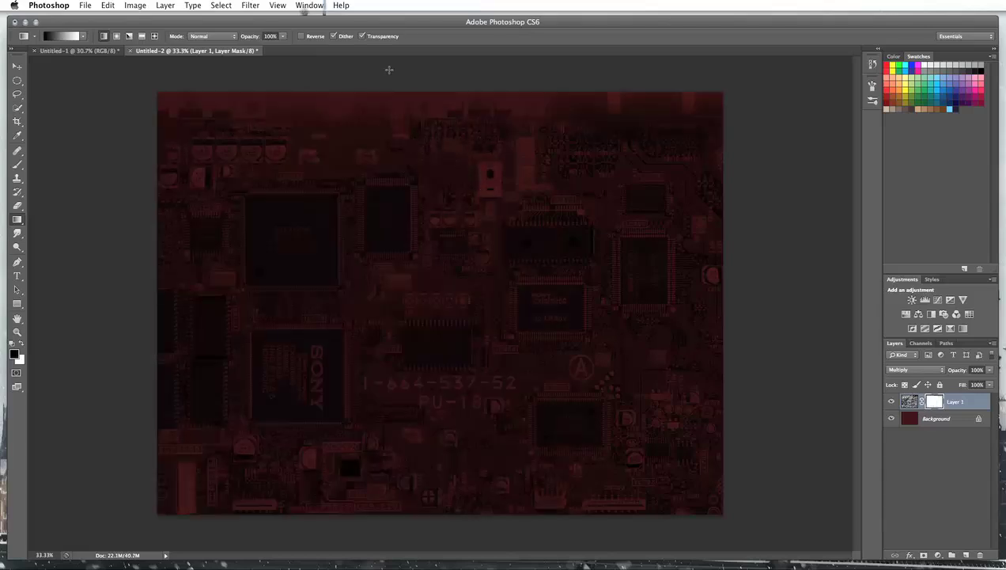
drag(403, 68, 403, 136)
drag(420, 77, 420, 219)
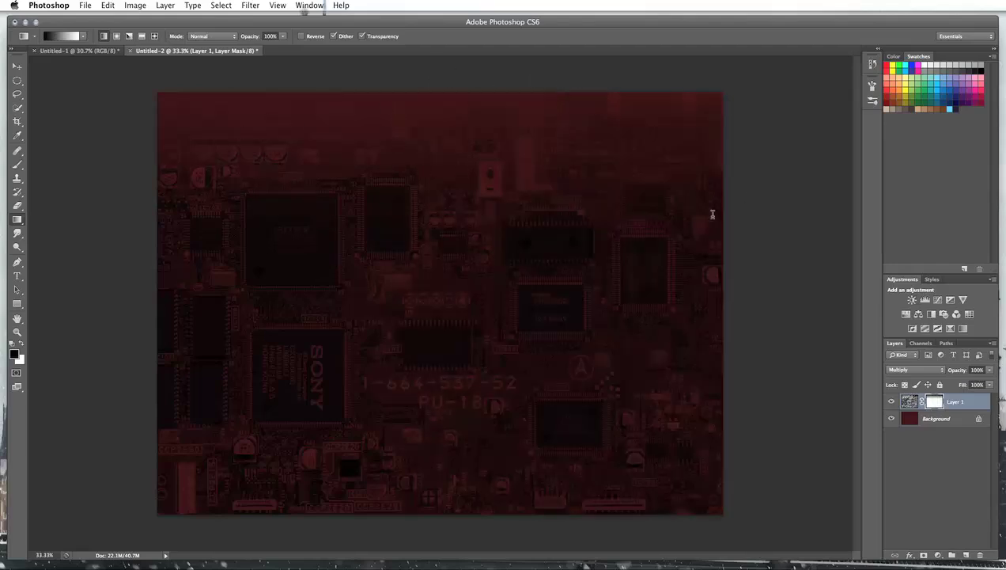
- Switch the Gradient Tool to Radial Gradient for the layer mask
click(116, 36)
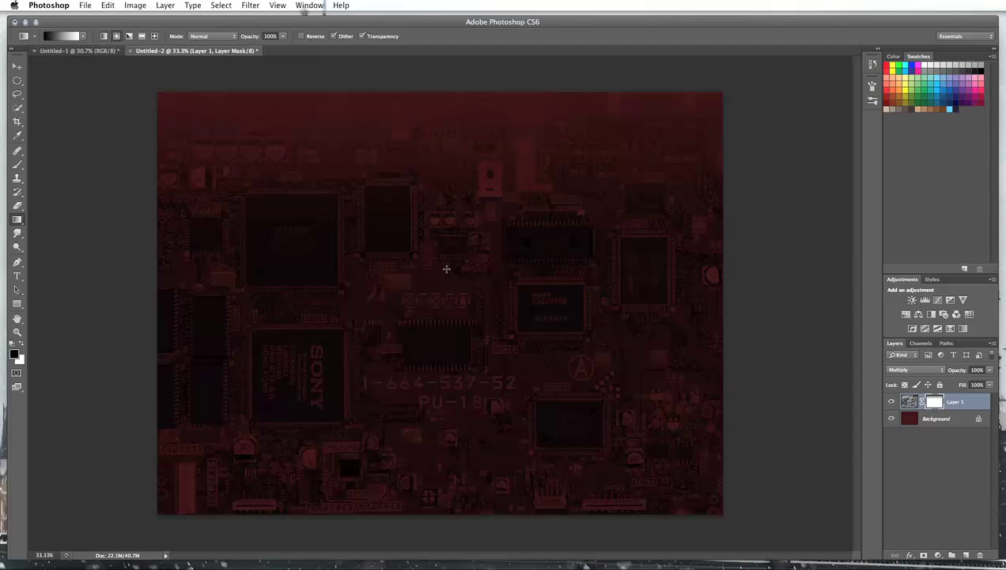